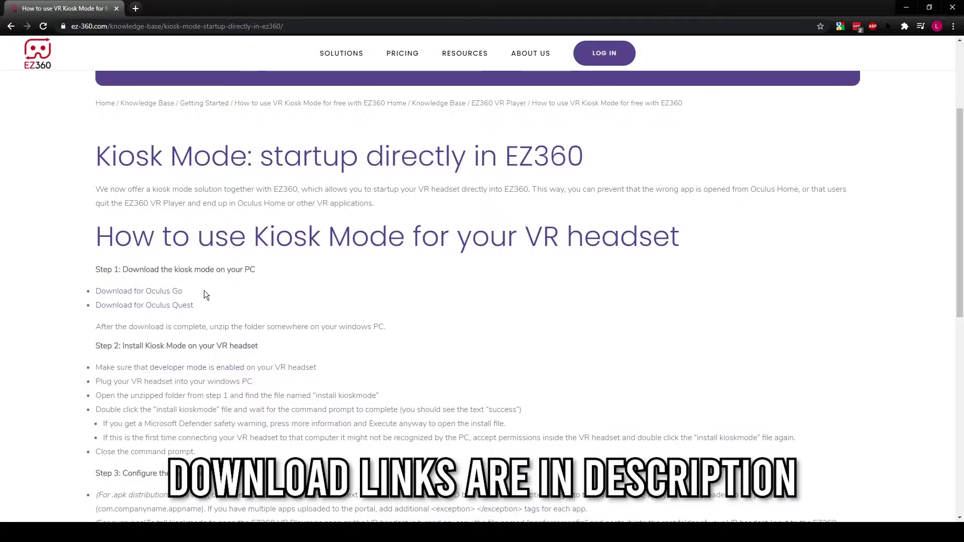
Download the Oculus Go kiosk mode zip from the EZ360 page and open it.
click(180, 291)
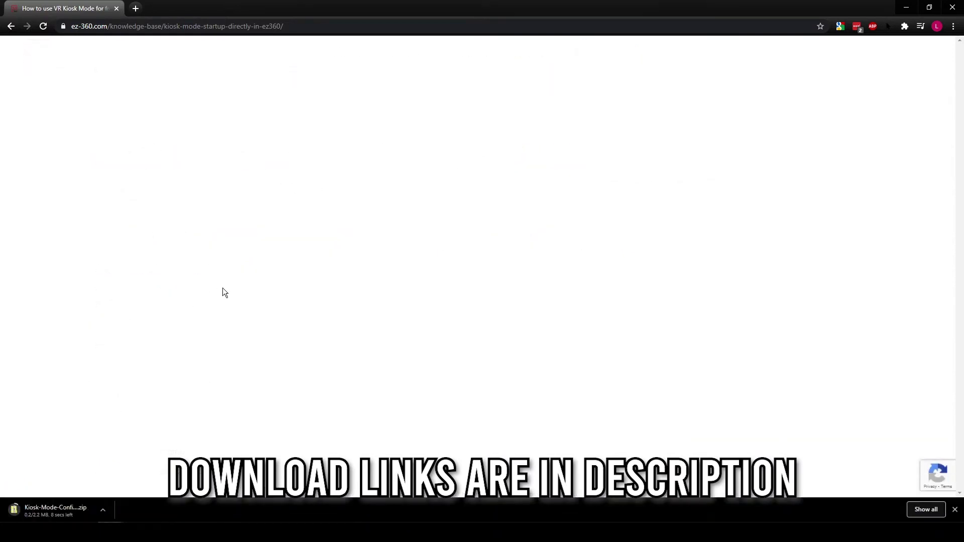
click(92, 510)
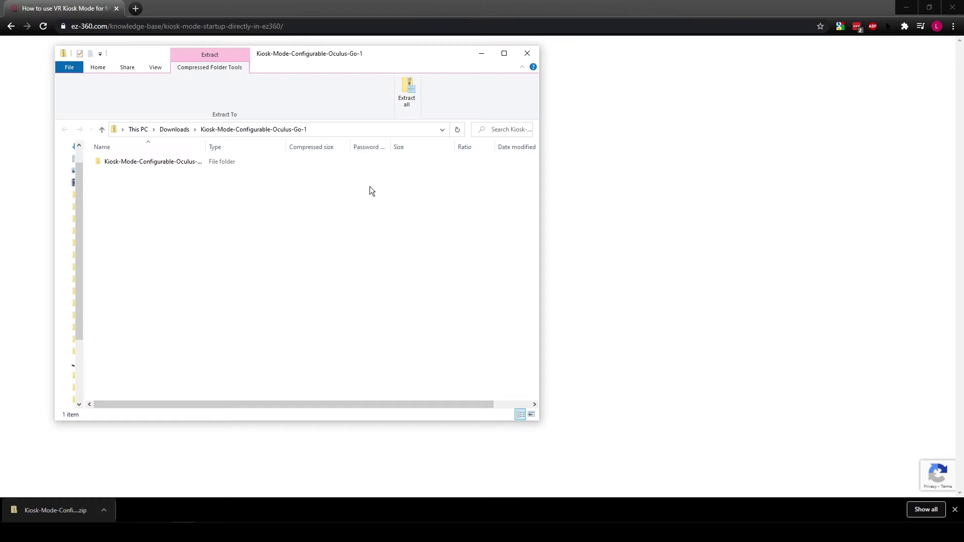
Extract the kiosk-mode zip to the suggested Kiosk-Mode-Configurable-Oculus-Go-1 folder in Downloads.
click(409, 101)
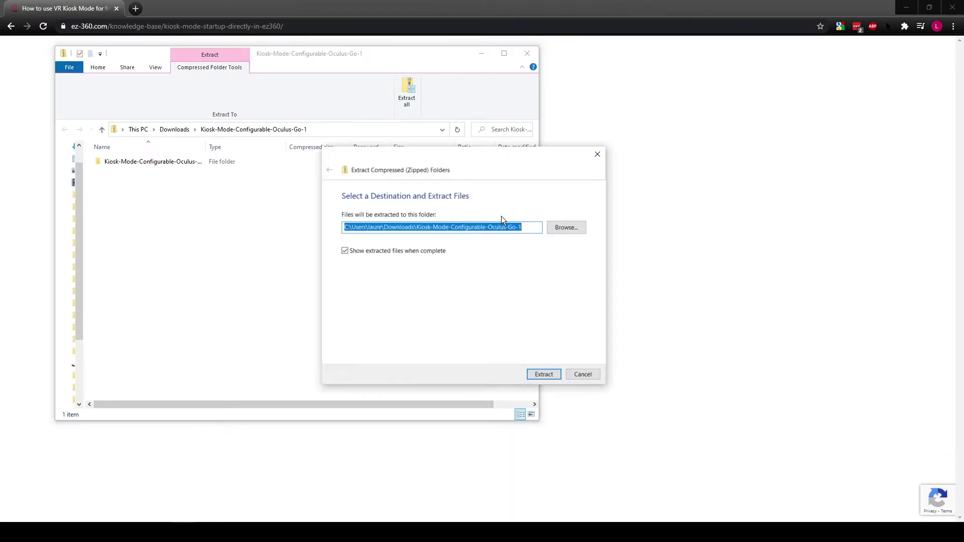
click(533, 370)
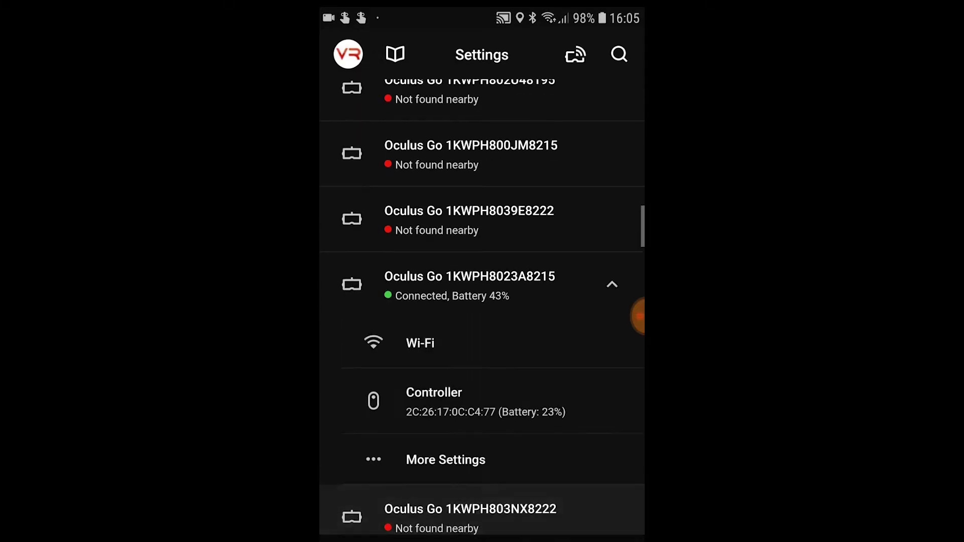
Open the headset's Developer Mode settings, then select the extracted Kiosk-Mode-Configurable-Oculus-Go folder.
scroll(482, 301, down, 2)
click(446, 385)
click(491, 258)
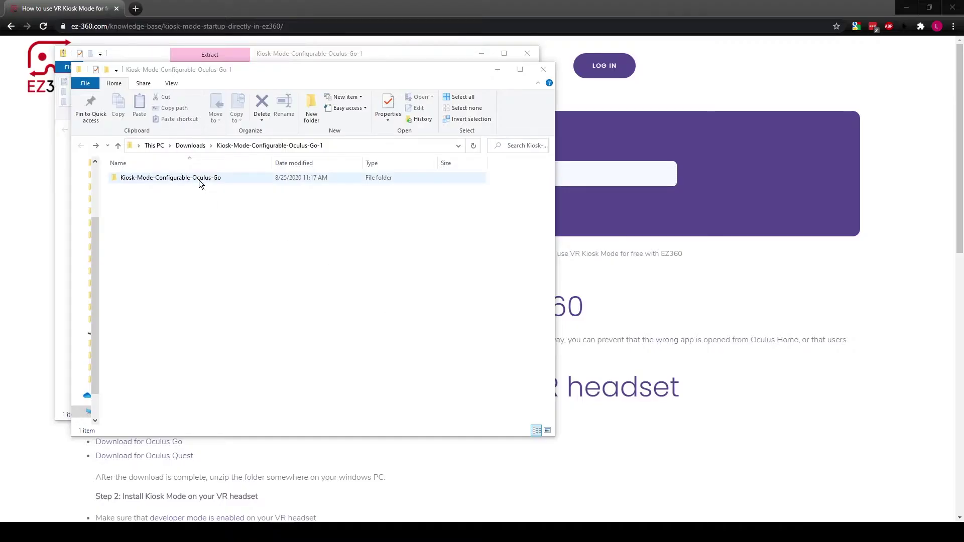
click(197, 179)
Run install kioskmode from the Kiosk-Mode-Configurable-Oculus-Go folder and close its finished console.
double_click(196, 178)
click(197, 209)
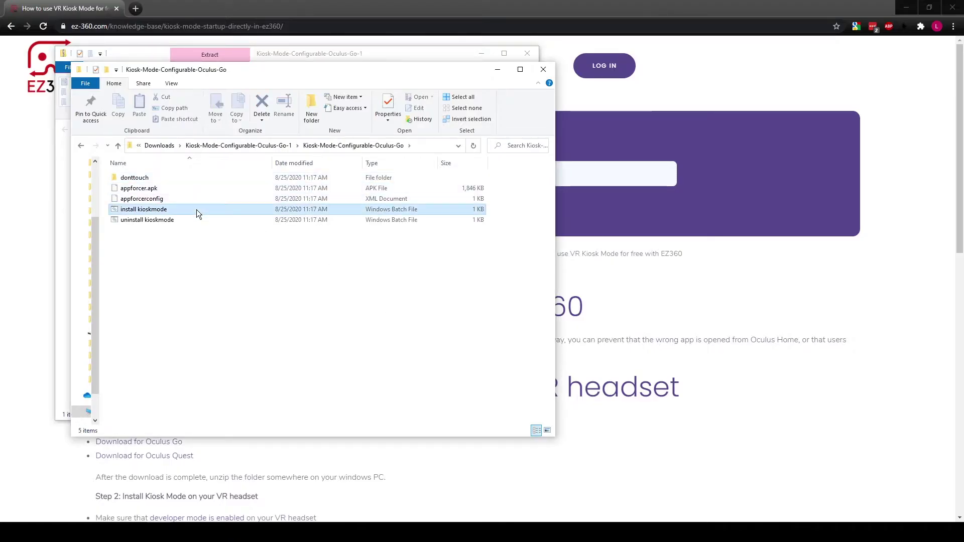
double_click(197, 209)
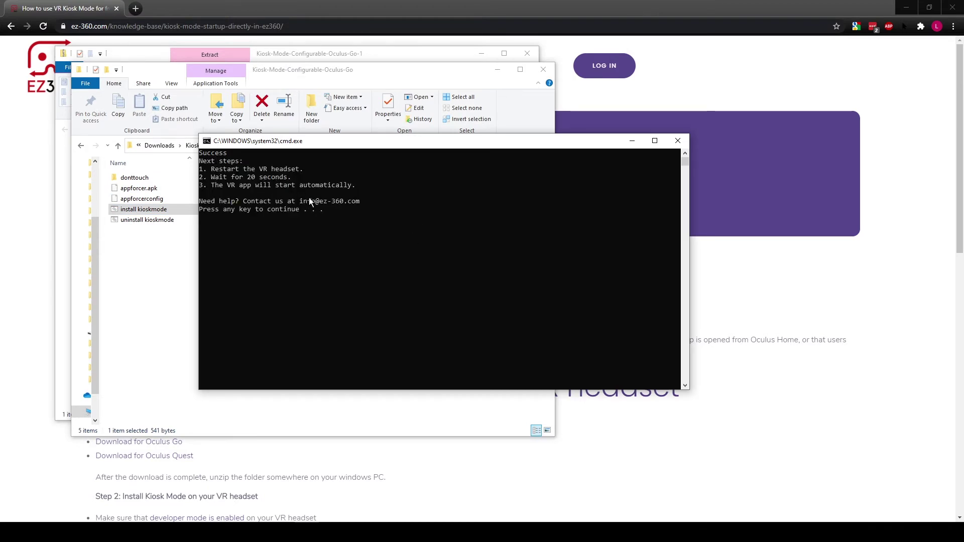
click(678, 141)
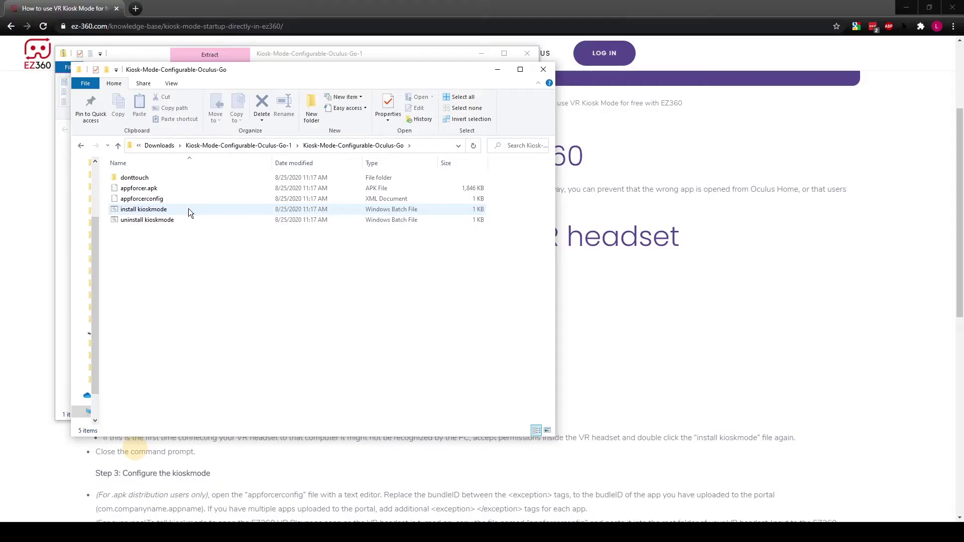
Rerun install kioskmode, allowing it past the SmartScreen warning with Run anyway.
double_click(189, 209)
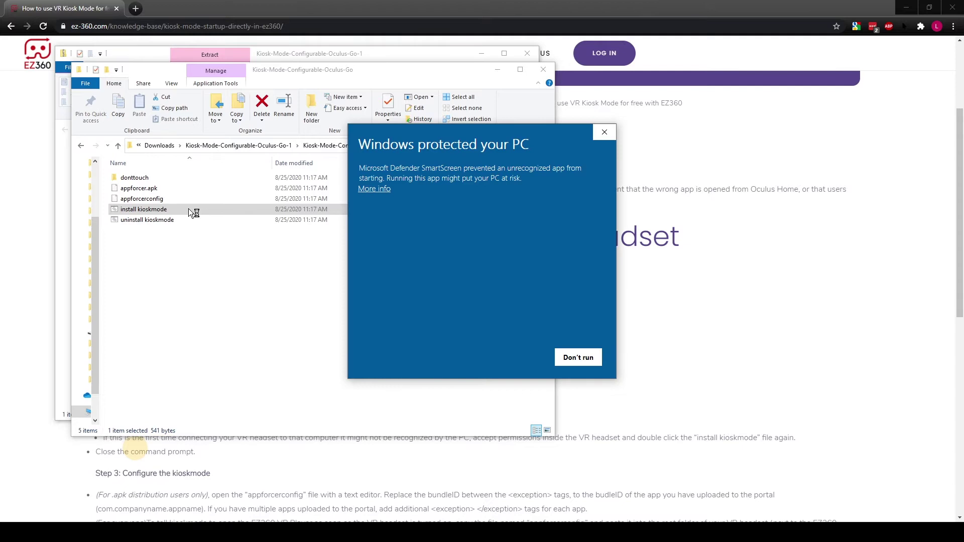
click(376, 190)
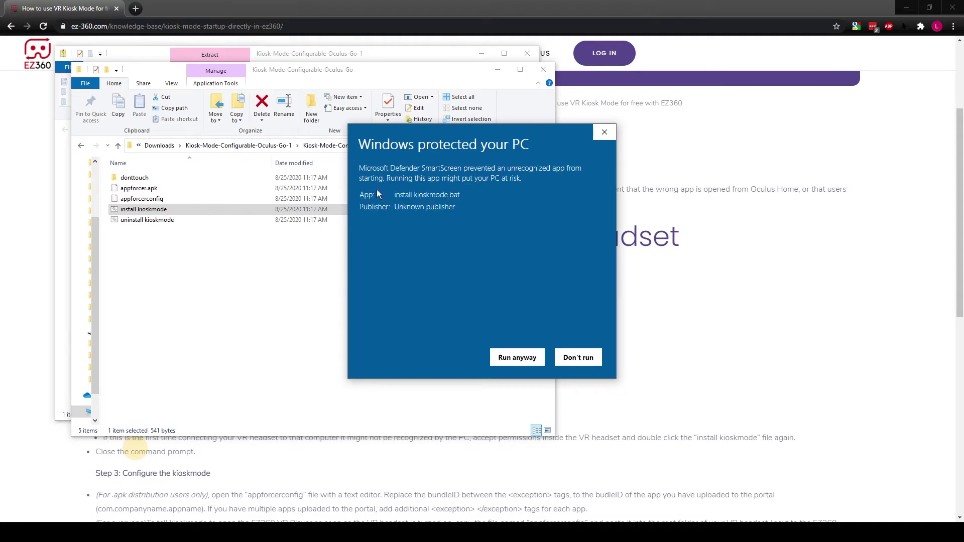
click(537, 363)
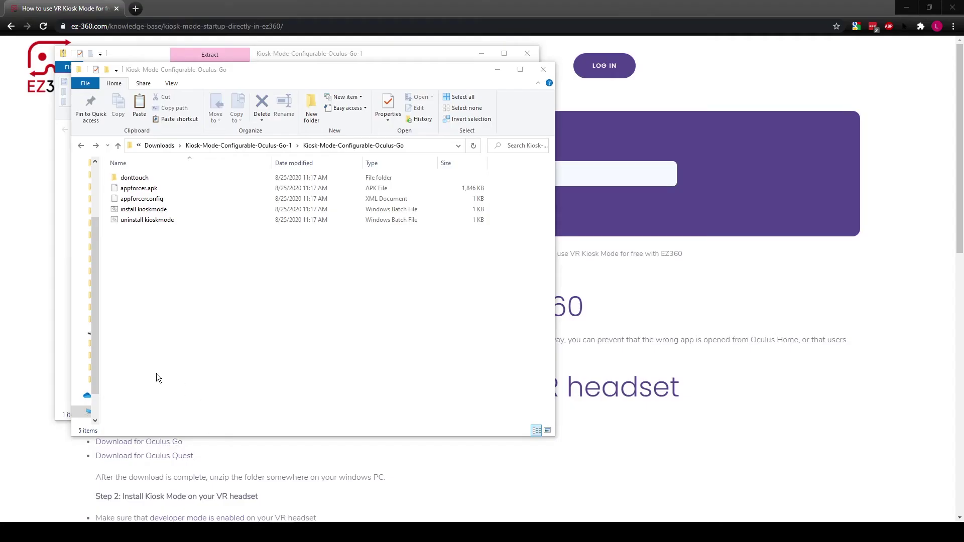
Copy the appforcerconfig file from the extracted kiosk-mode folder.
double_click(173, 198)
right_click(181, 198)
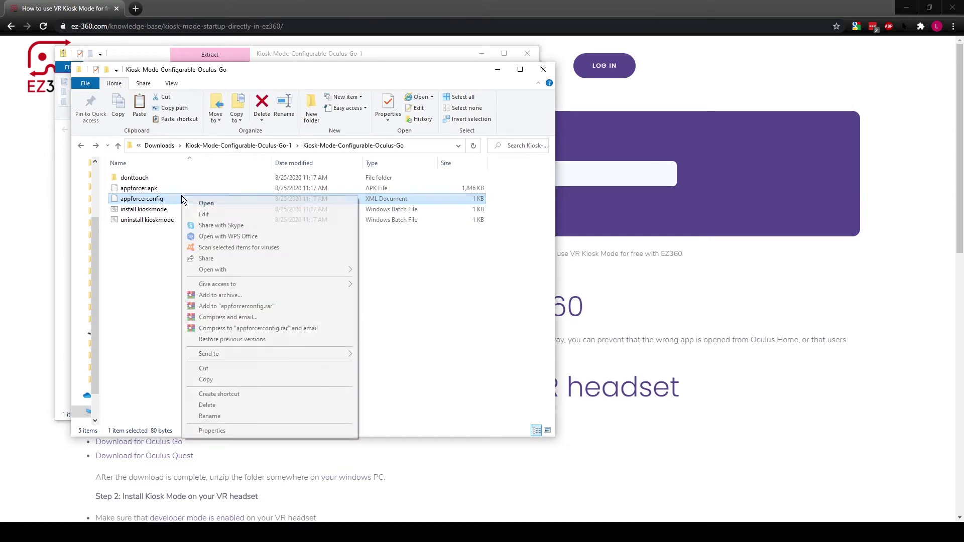
click(226, 381)
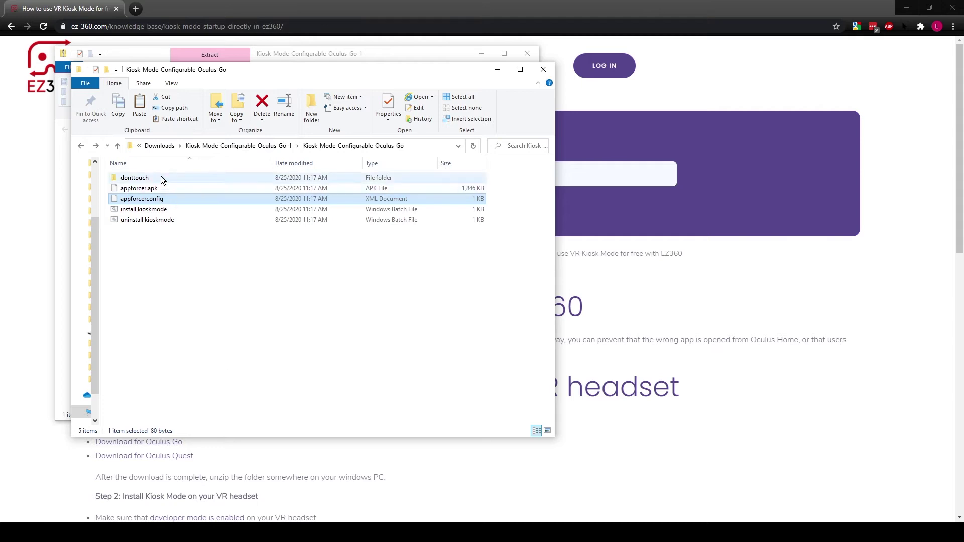
Paste appforcerconfig into This PC > VR-Headset > Internal shared storage.
click(137, 146)
click(150, 160)
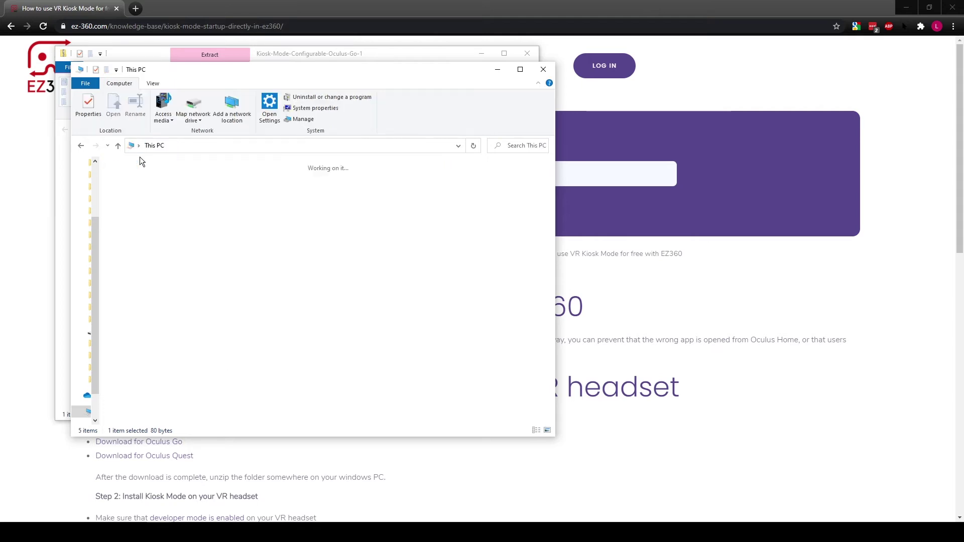
click(181, 286)
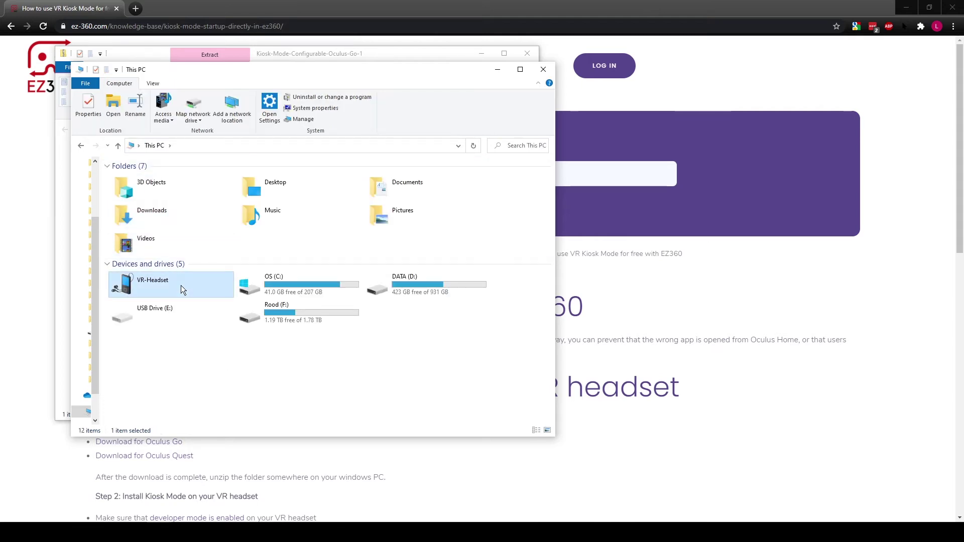
double_click(181, 285)
double_click(207, 176)
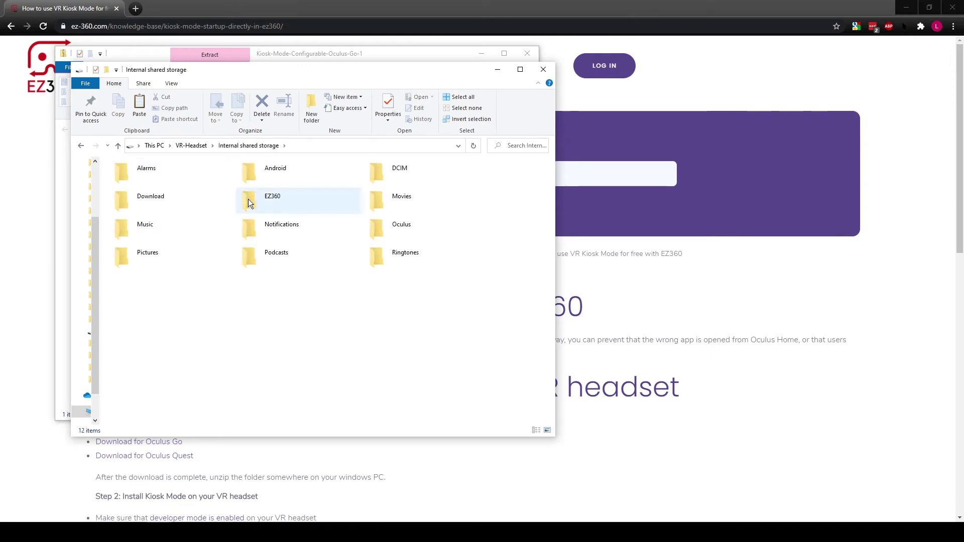
right_click(335, 291)
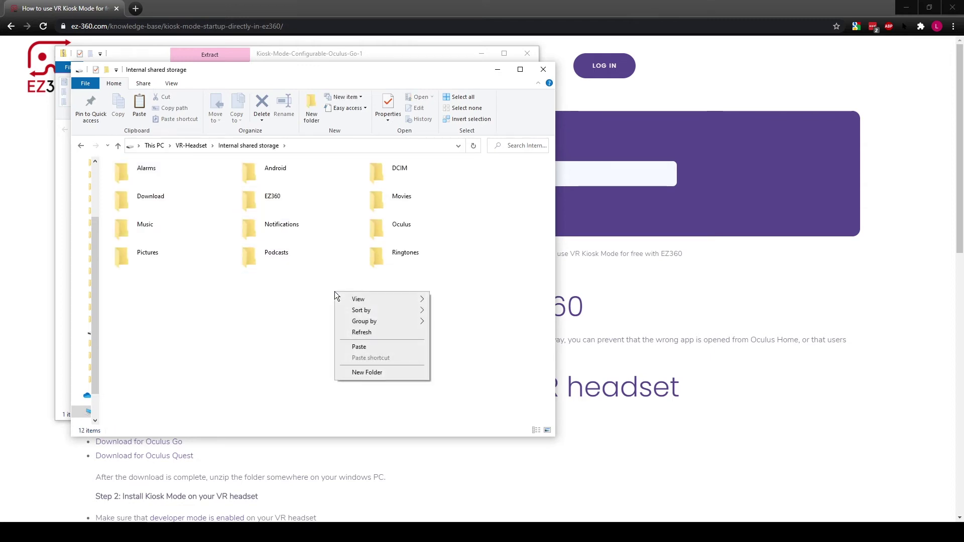
click(373, 348)
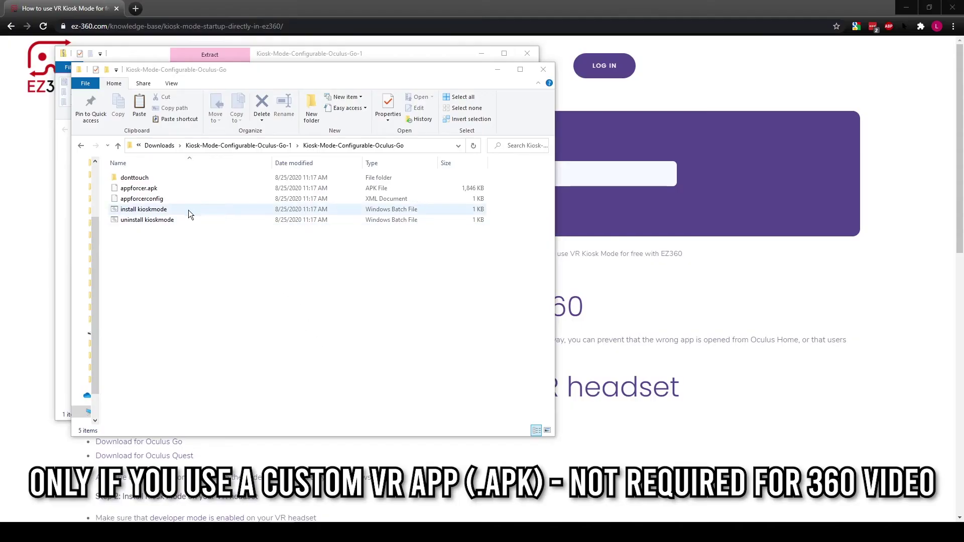
click(167, 200)
Open appforcerconfig in Notepad and select the bundle ID on its exception line.
right_click(166, 200)
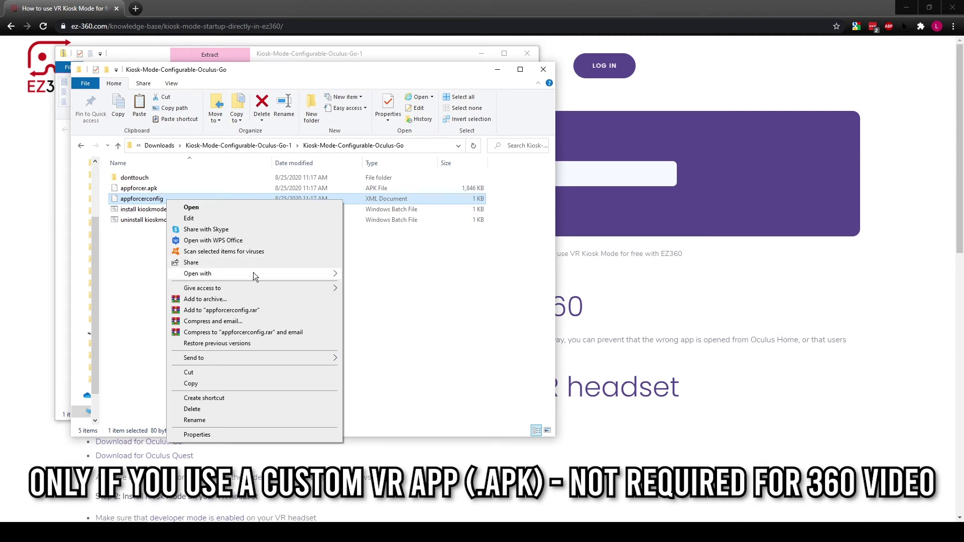
mouse_move(253, 272)
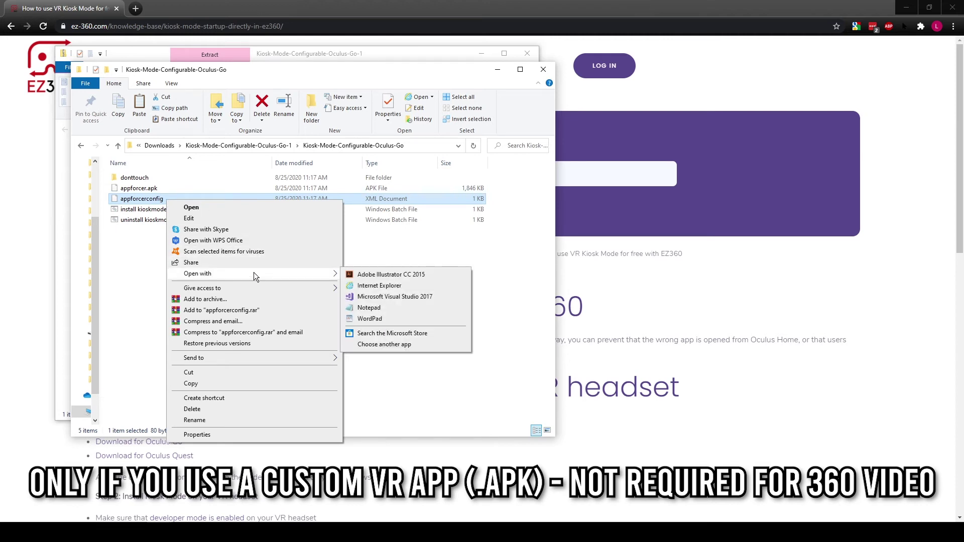
click(389, 308)
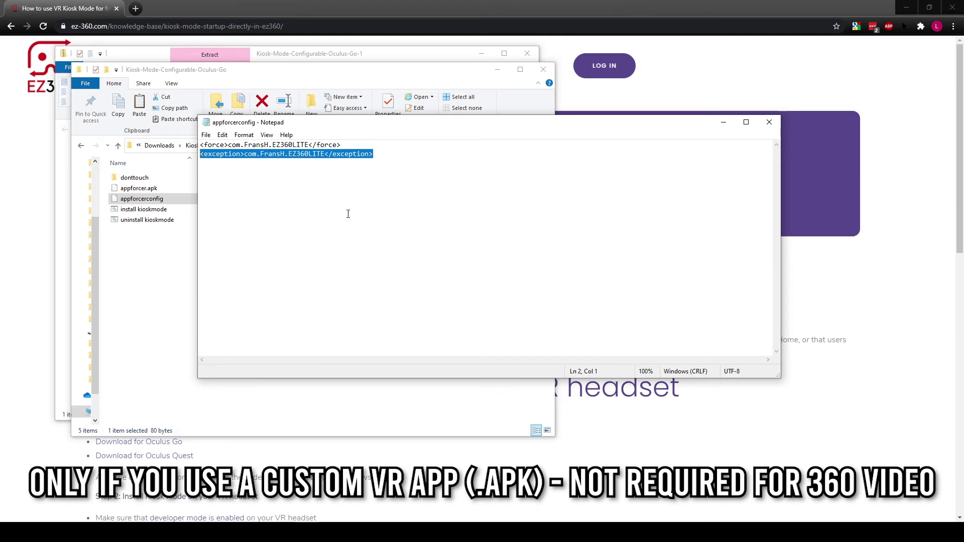
drag(328, 153, 244, 154)
Set the exception bundle ID to com.yourcompany.yourapplication, deleting the duplicated extra exception lines.
key(BackSpace)
text(com.)
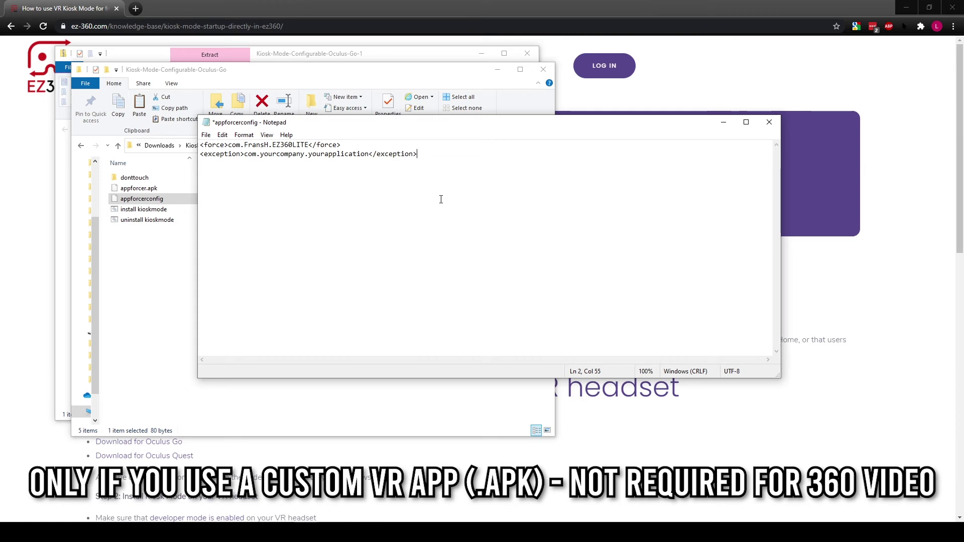
drag(422, 152, 179, 157)
click(439, 150)
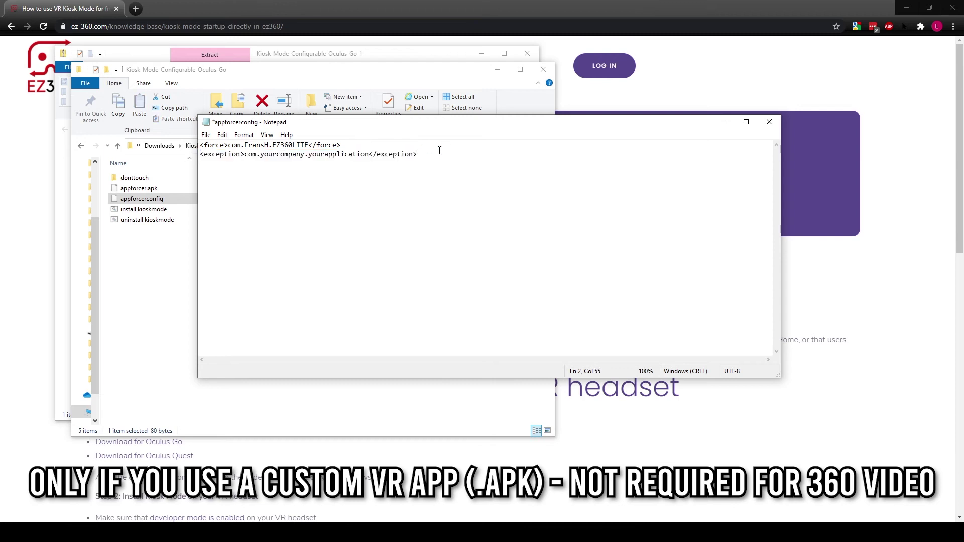
key(ctrl+v)
key(Return)
key(ctrl+v)
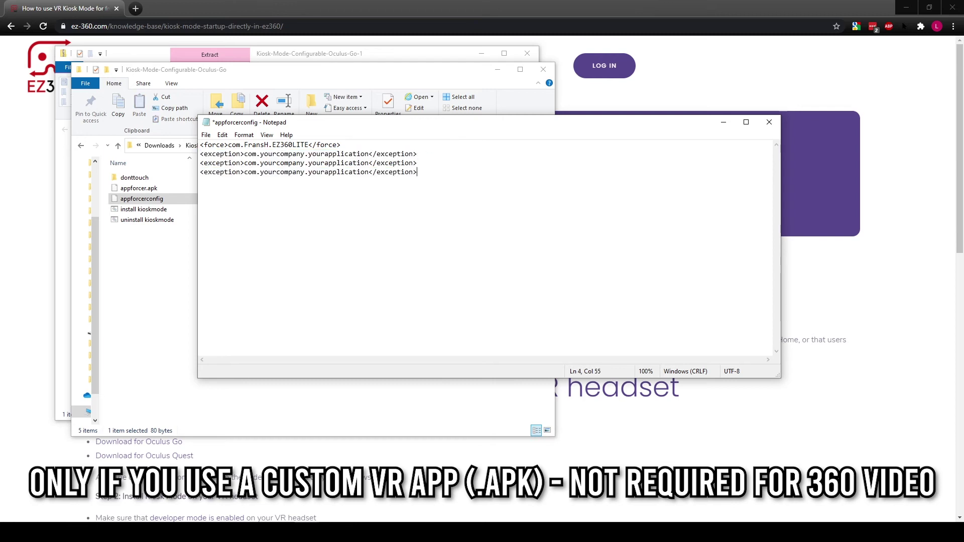
key(Return)
key(ctrl+v)
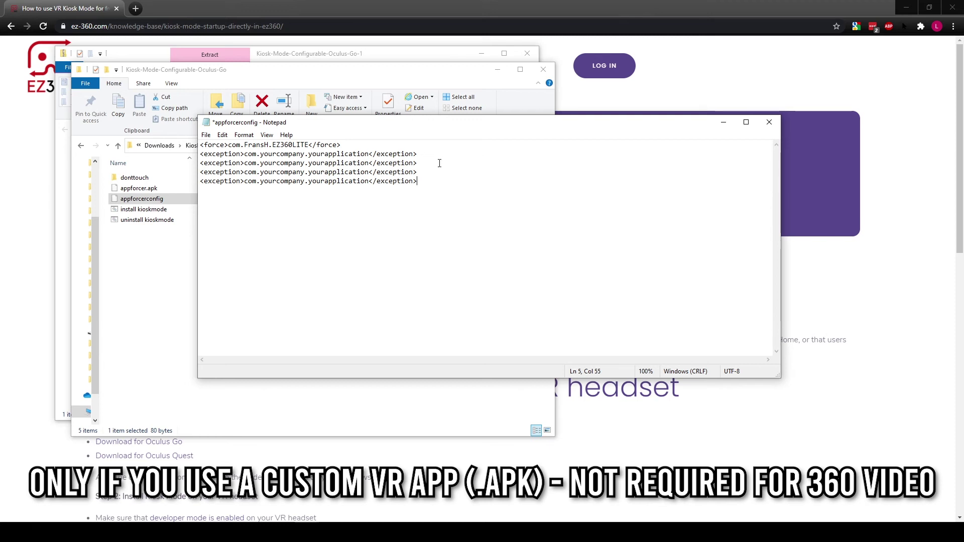
drag(399, 178, 175, 164)
key(Delete)
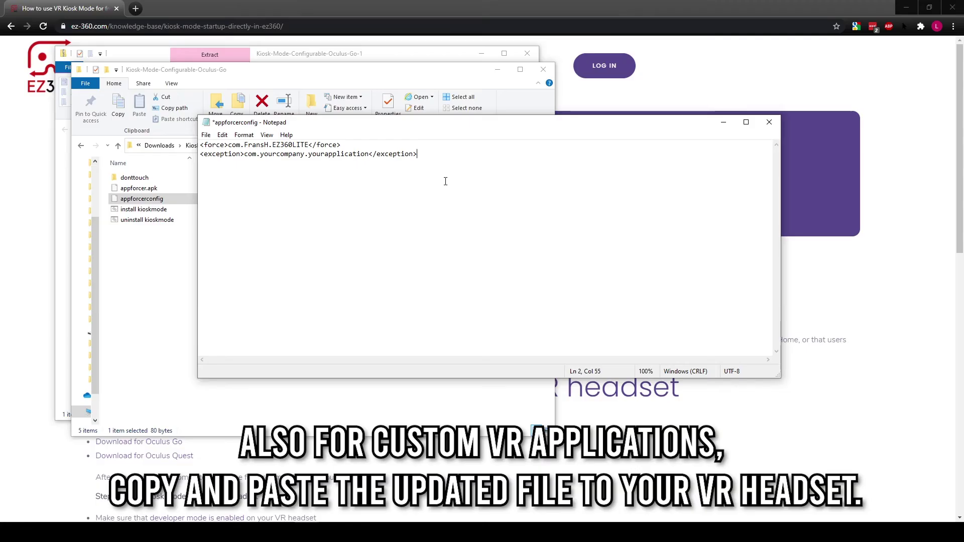
Save the edited appforcerconfig and close Notepad.
click(205, 135)
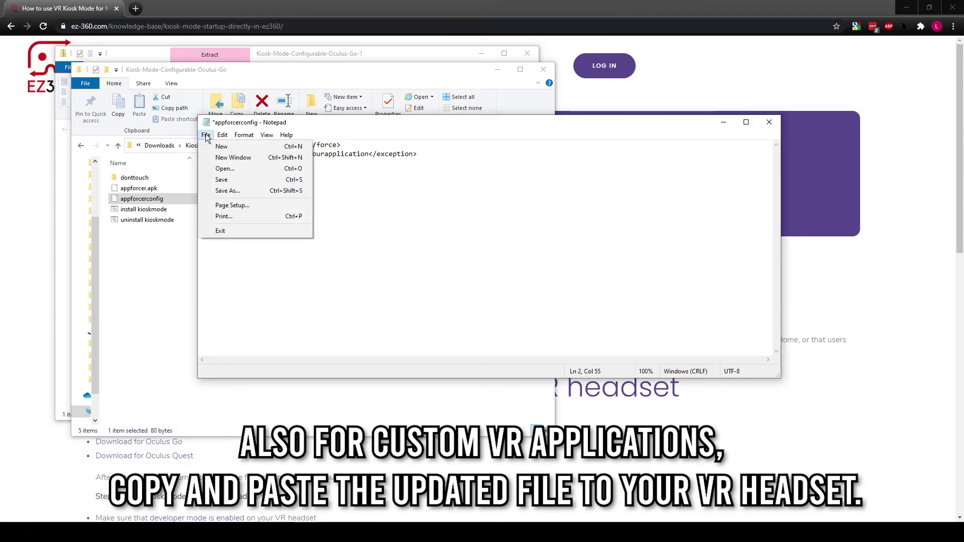
click(233, 177)
click(768, 122)
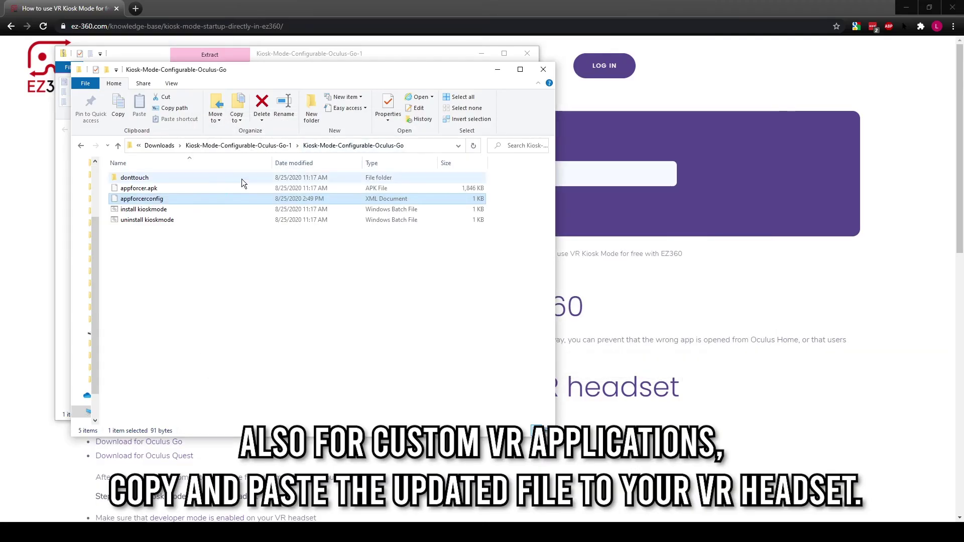
Copy the updated appforcerconfig into VR-Headset > Internal shared storage.
right_click(211, 200)
click(252, 381)
click(139, 145)
click(156, 206)
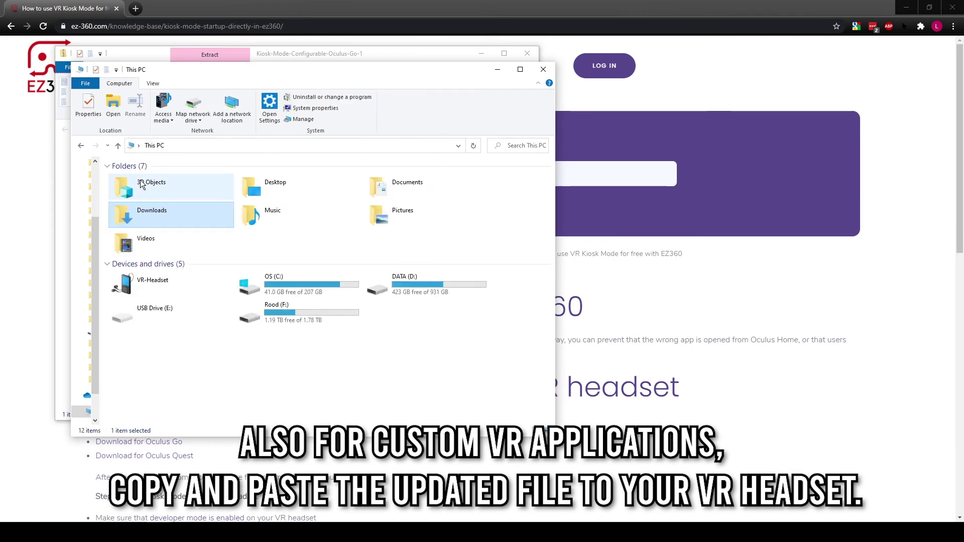
double_click(140, 279)
double_click(167, 182)
right_click(306, 308)
click(335, 360)
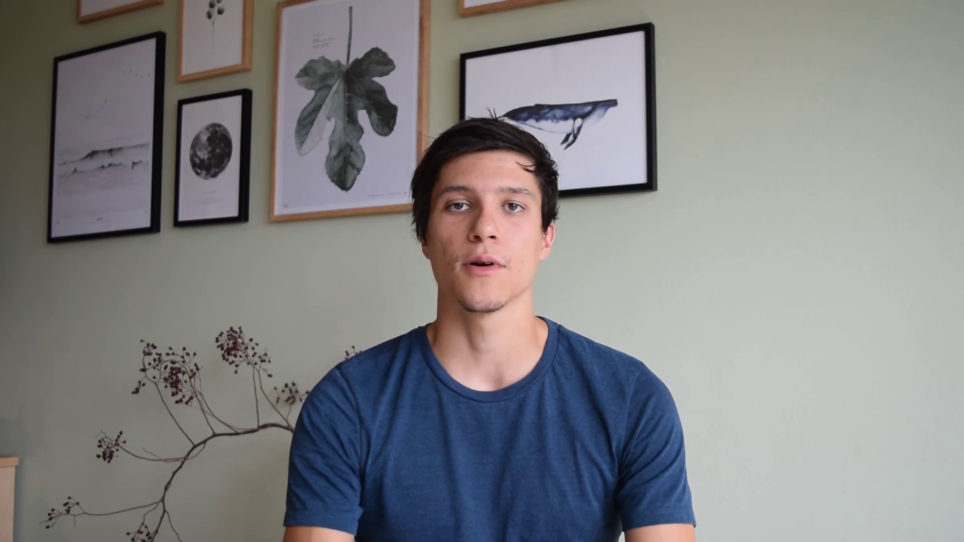